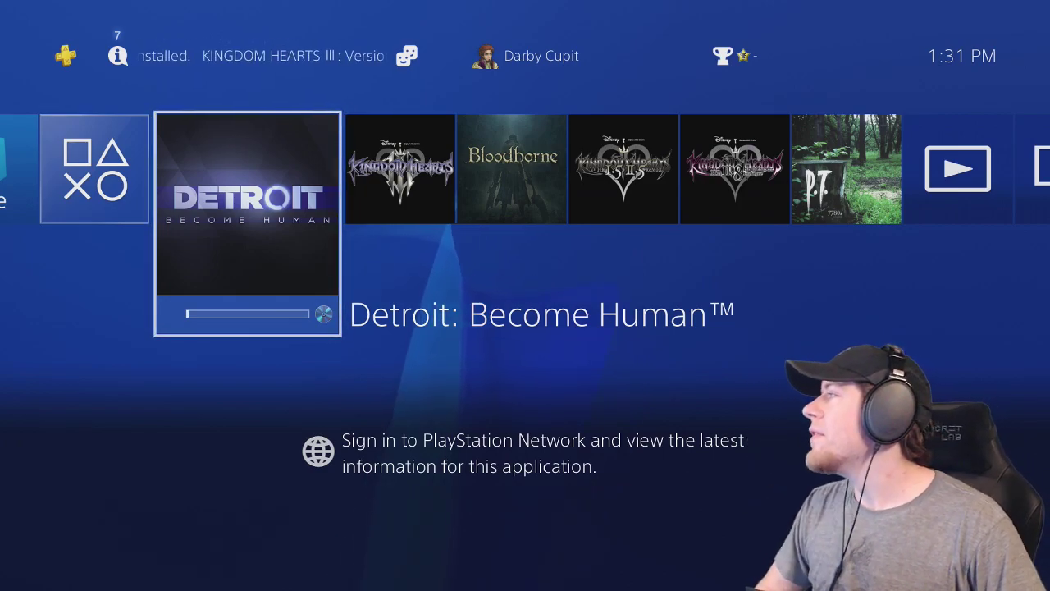
Open the Copying application screen for Detroit: Become Human, showing version 1.00 copying
{"action": "key", "text": "Right"}
{"action": "key", "text": "Left"}
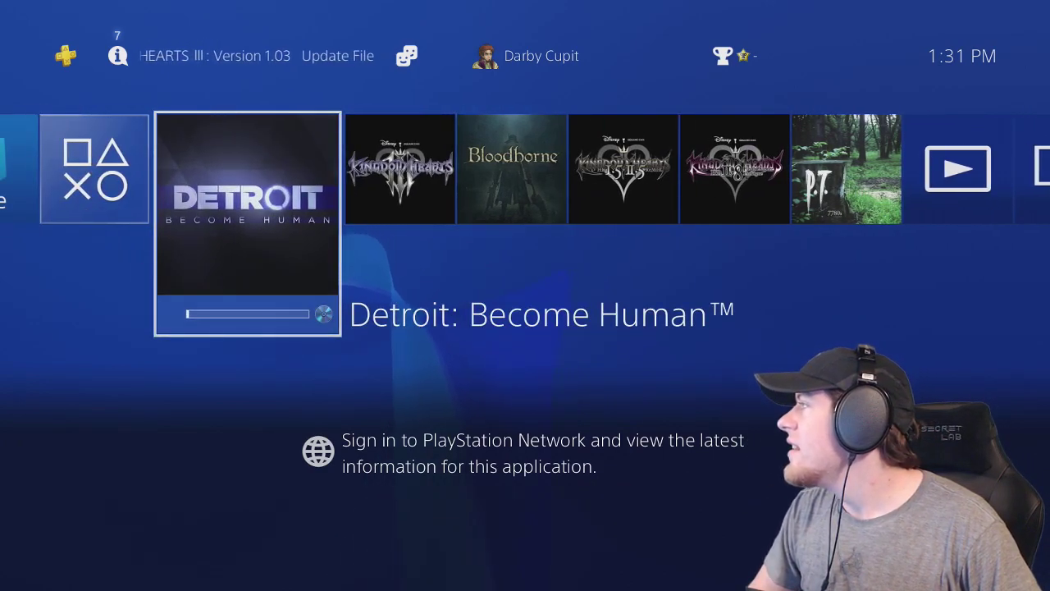
{"action": "key", "text": "Return"}
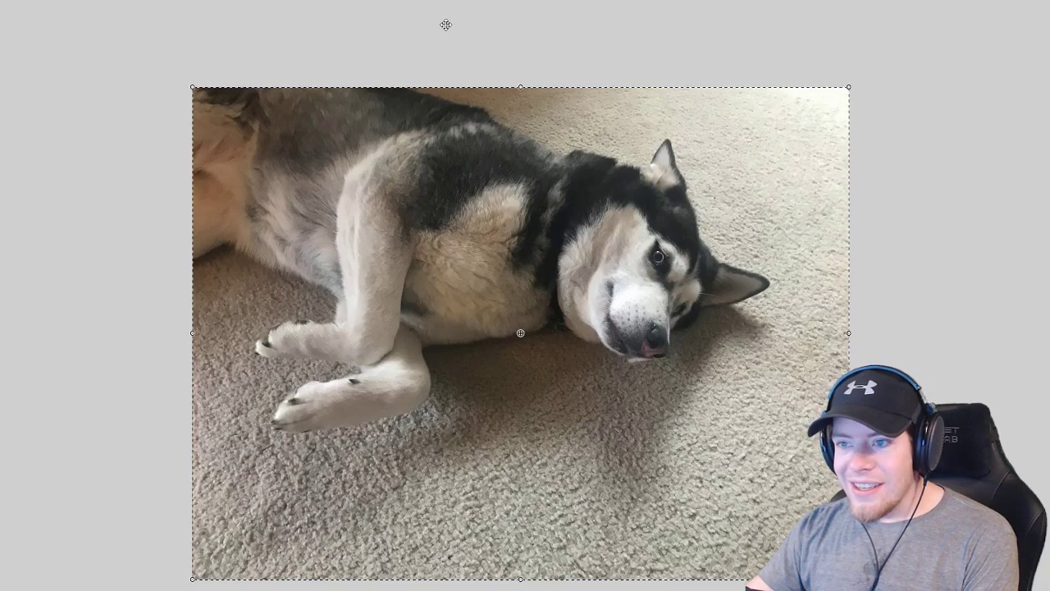
Paste the car husky photo and drag it toward the canvas centre
{"action": "key", "text": "ctrl+v"}
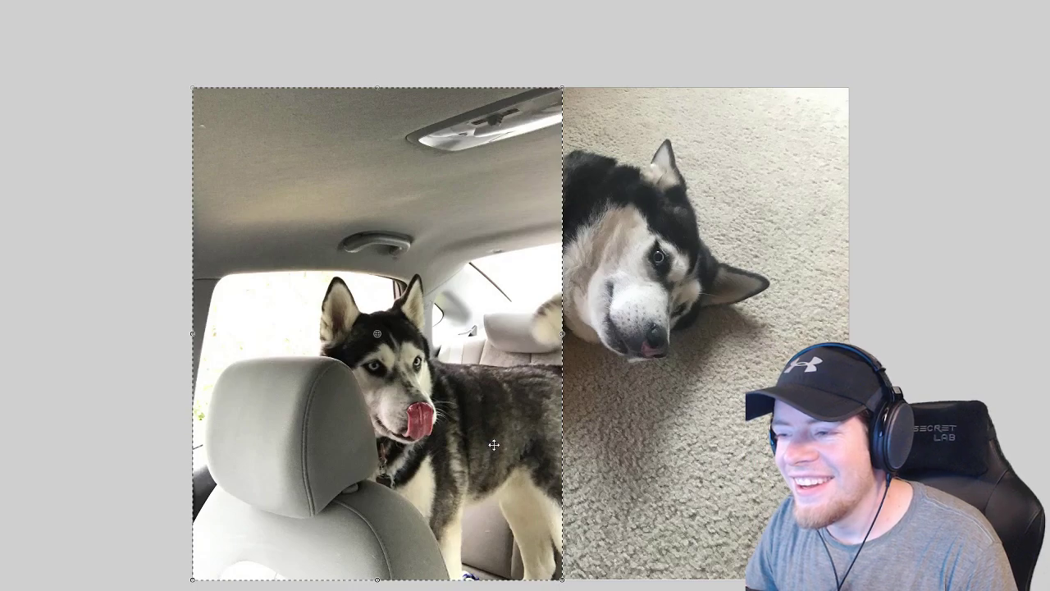
{"action": "left_click_drag", "start_coordinate": [494, 445], "coordinate": [671, 437]}
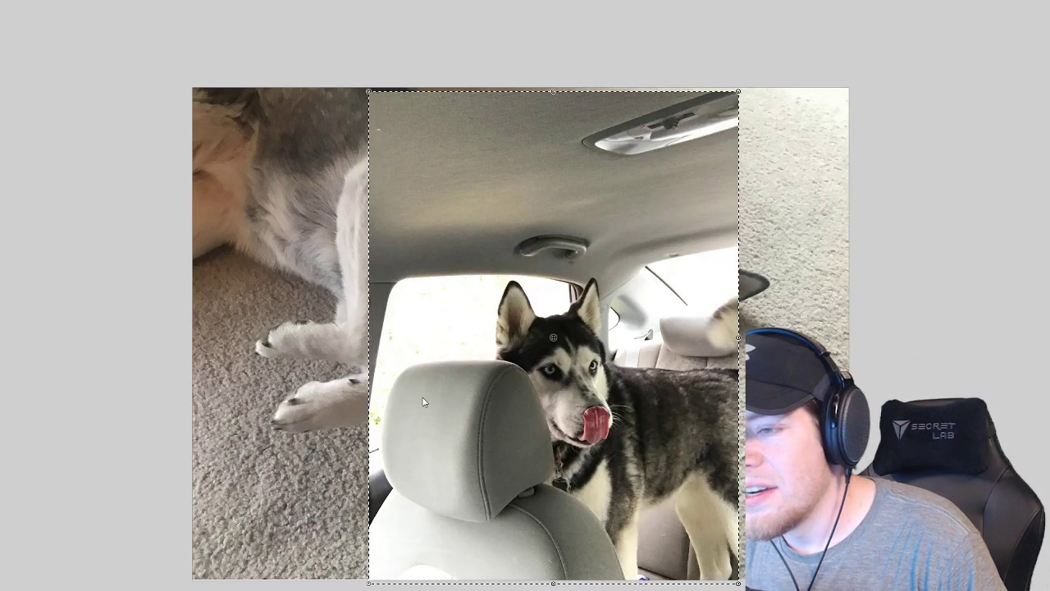
Paste the golden retriever photo, then select all and deselect to remove the marquee
{"action": "key", "text": "Return"}
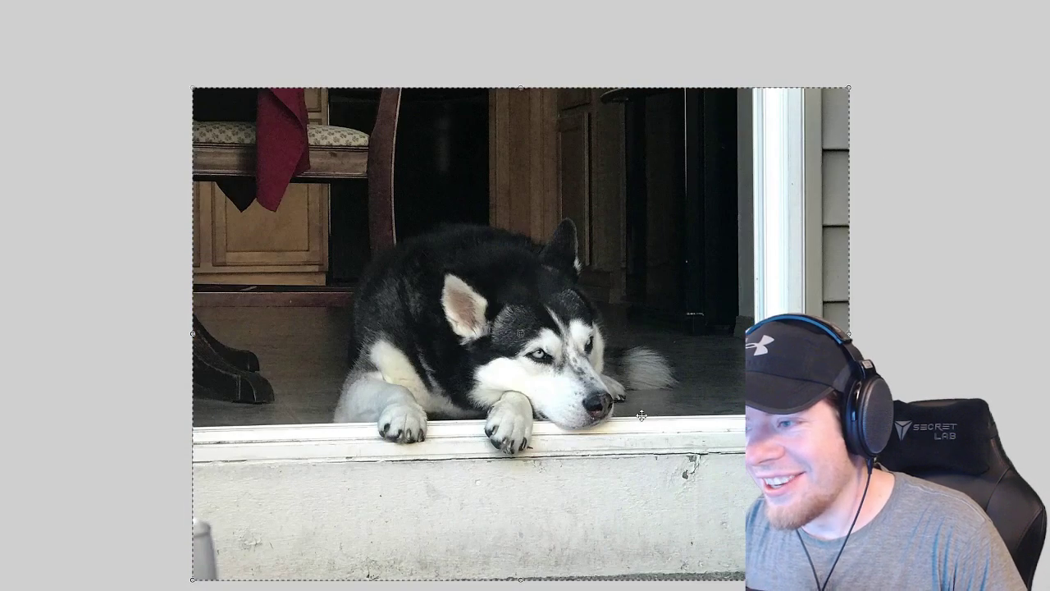
{"action": "key", "text": "ctrl+a"}
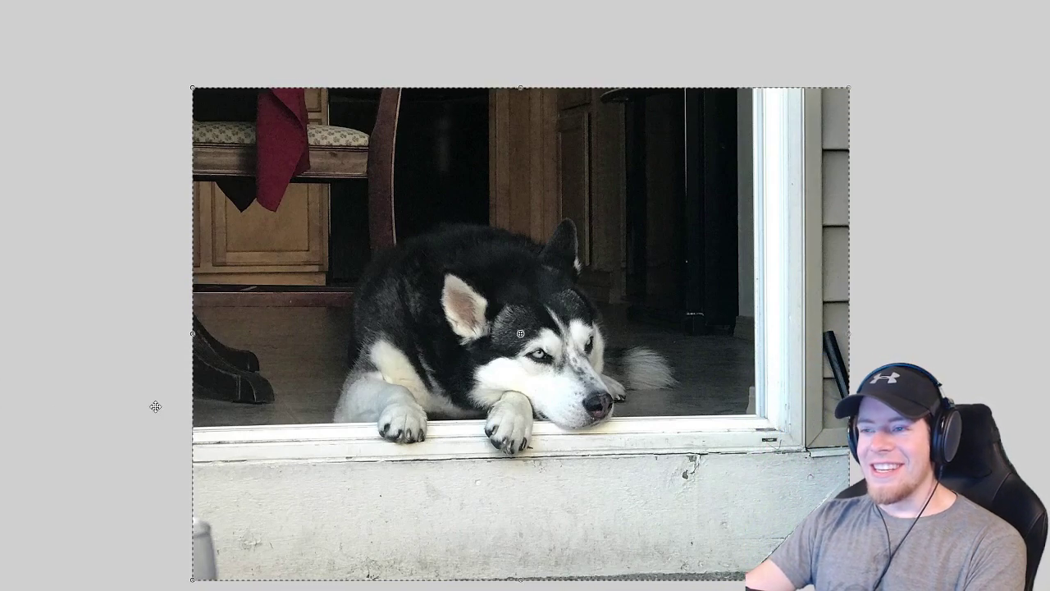
{"action": "key", "text": "ctrl+d"}
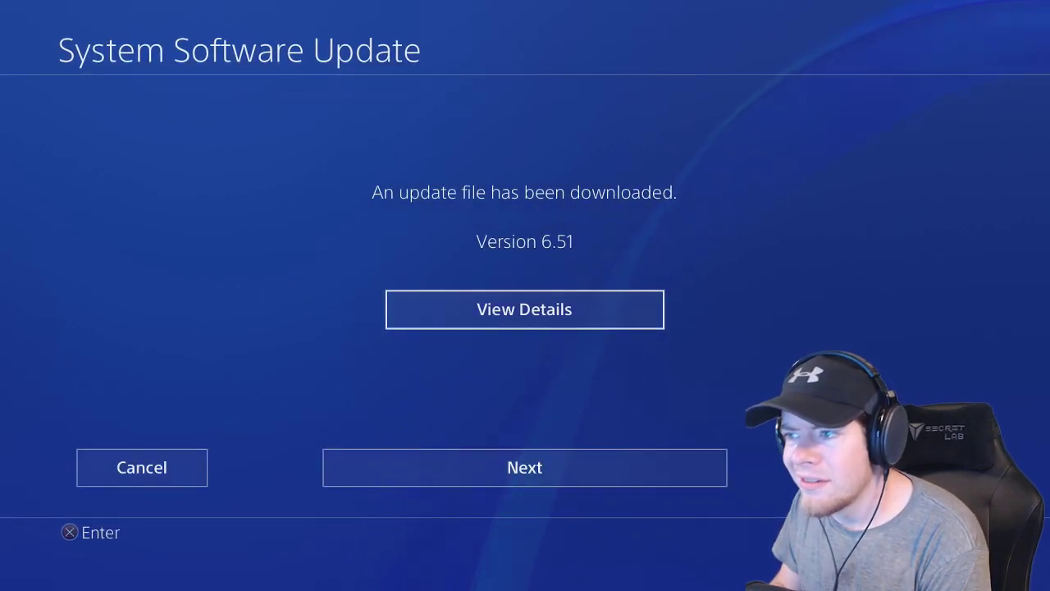
Confirm the downloaded 6.51 update and restart the PS4 to install it
{"action": "key", "text": "Down"}
{"action": "key", "text": "Return"}
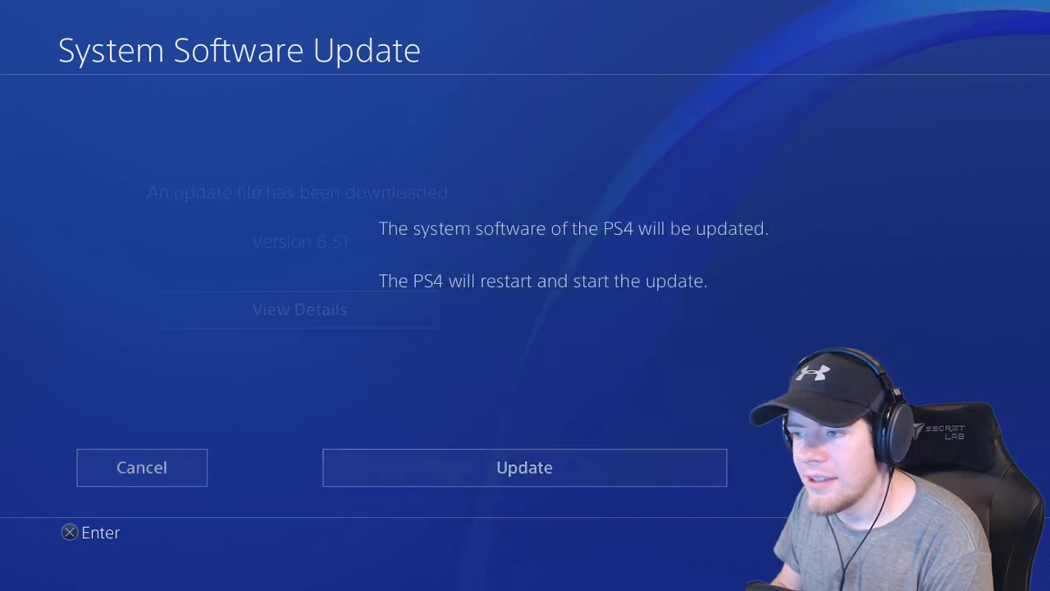
{"action": "key", "text": "Return"}
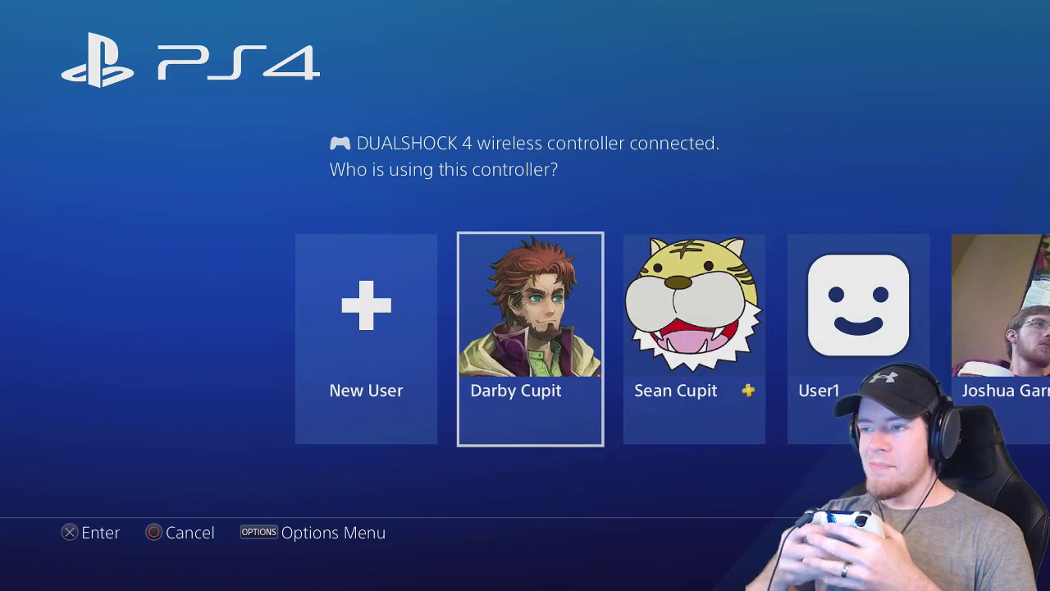
Sign in with the existing user and browse right along the games toward Media Player
{"action": "key", "text": "Return"}
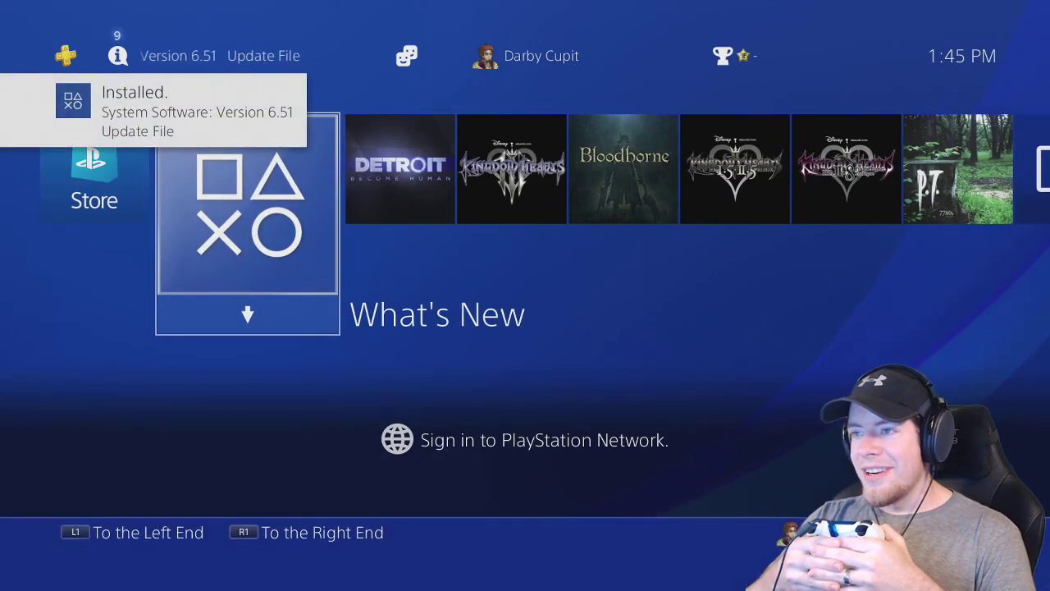
{"action": "key", "text": "Right"}
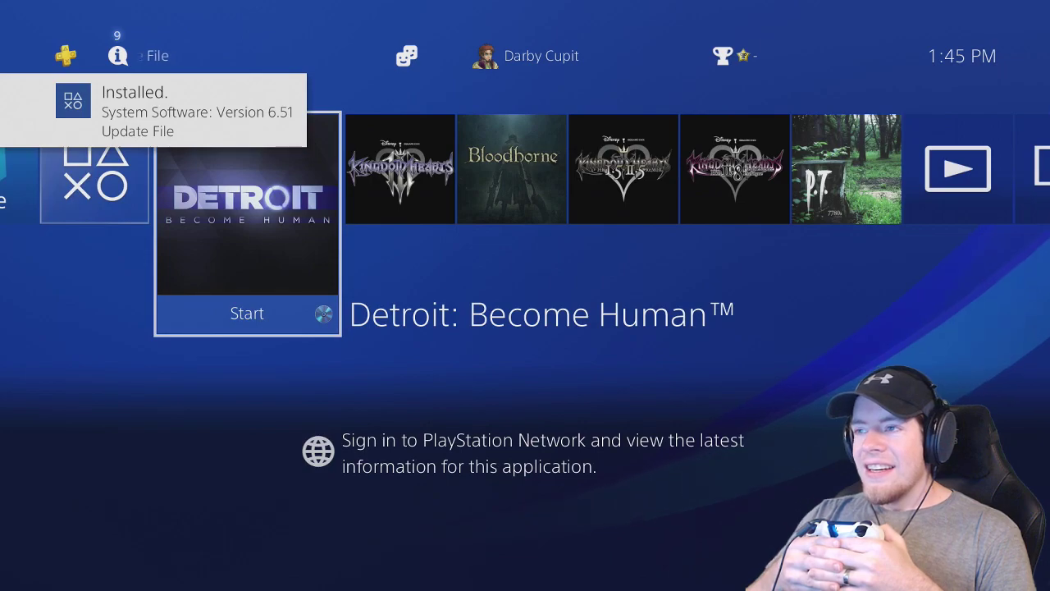
{"action": "key", "text": "Right"}
{"action": "key", "text": "Right"}
{"action": "key", "text": "Right"}
{"action": "key", "text": "Right"}
{"action": "key", "text": "Right"}
{"action": "key", "text": "Right"}
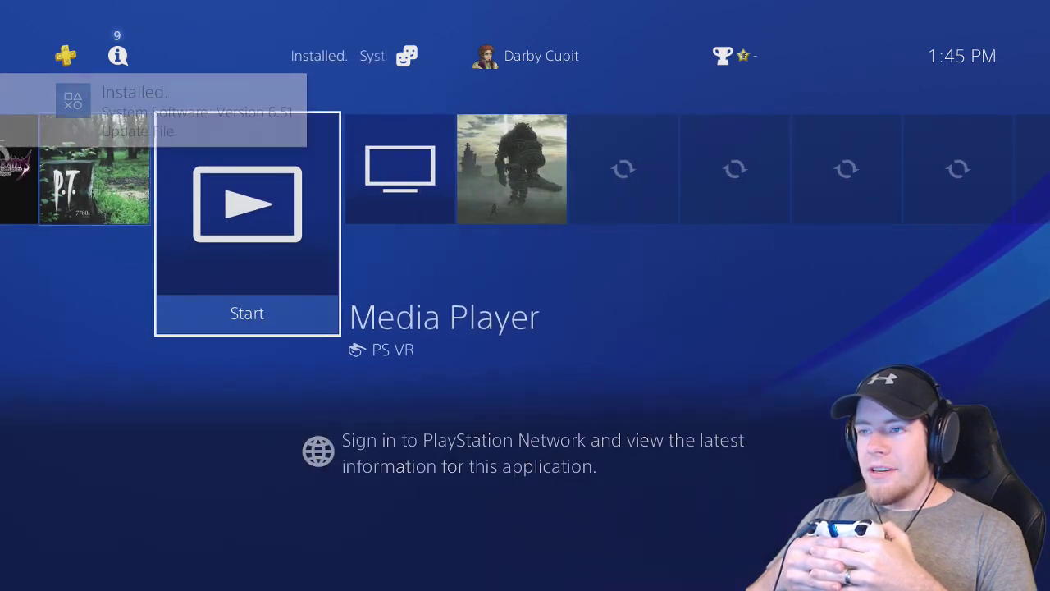
Browse back left through the game row and settle on Detroit: Become Human
{"action": "key", "text": "Left"}
{"action": "key", "text": "Left"}
{"action": "key", "text": "Left"}
{"action": "key", "text": "Right"}
{"action": "key", "text": "Right"}
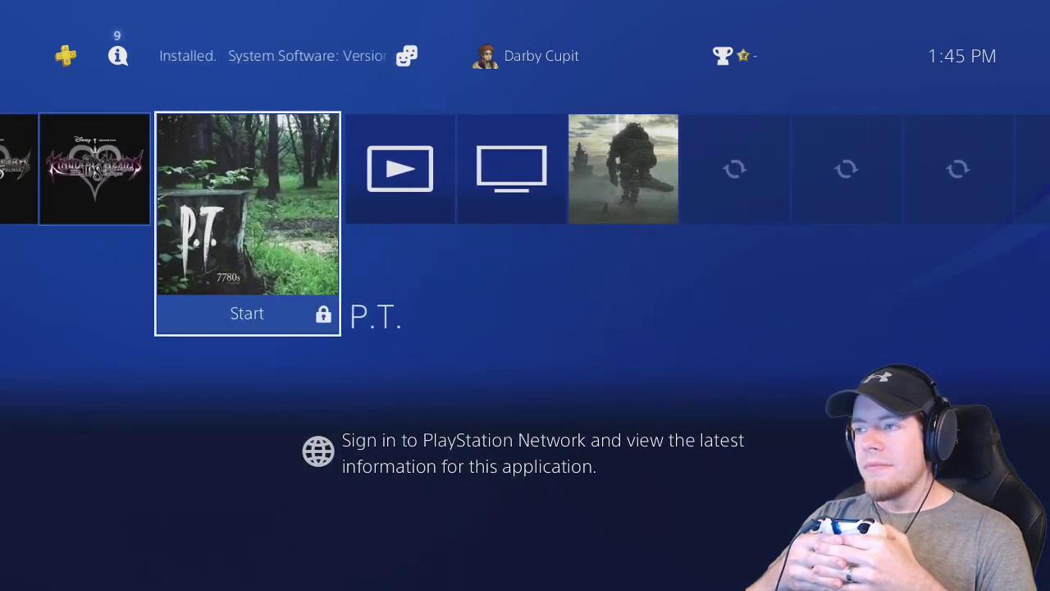
{"action": "key", "text": "Right"}
{"action": "key", "text": "Right"}
{"action": "key", "text": "Right"}
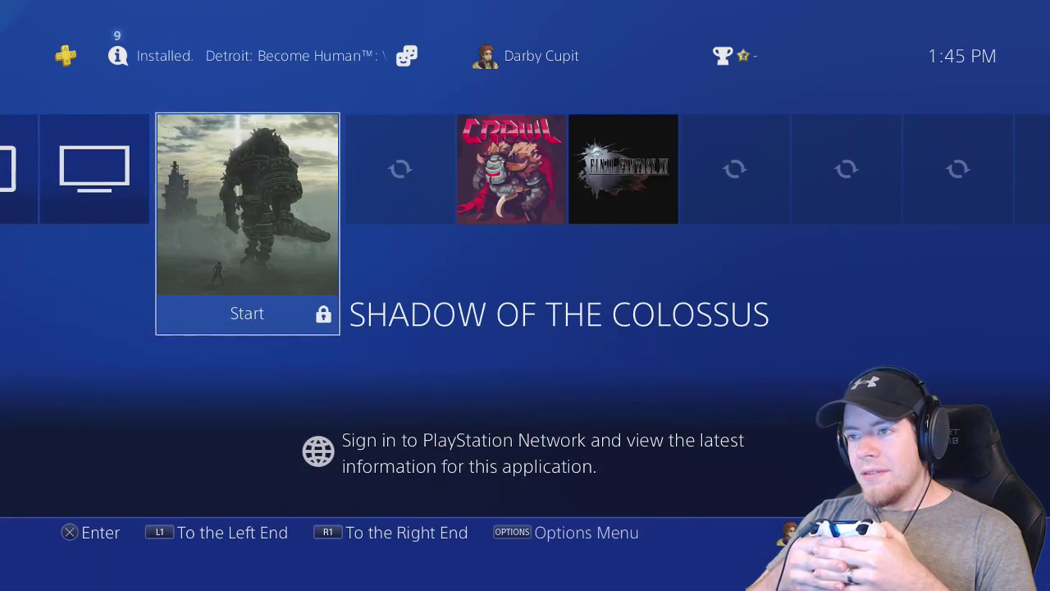
{"action": "key", "text": "Left"}
{"action": "key", "text": "Left"}
{"action": "key", "text": "Left"}
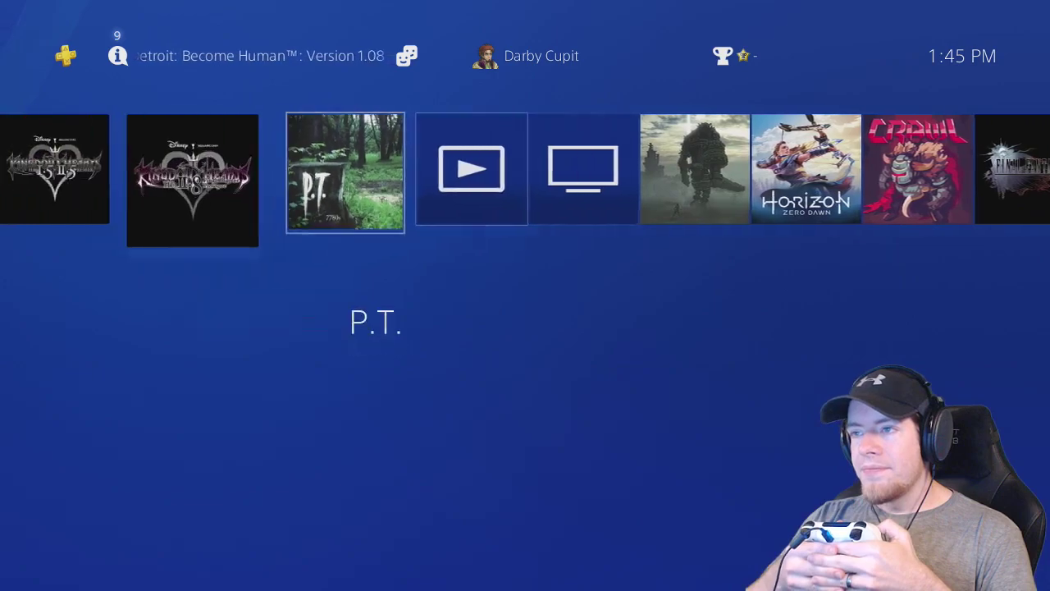
{"action": "key", "text": "Left"}
{"action": "key", "text": "Left"}
{"action": "key", "text": "Left"}
{"action": "key", "text": "Left"}
{"action": "key", "text": "Left"}
{"action": "key", "text": "Left"}
{"action": "key", "text": "Right"}
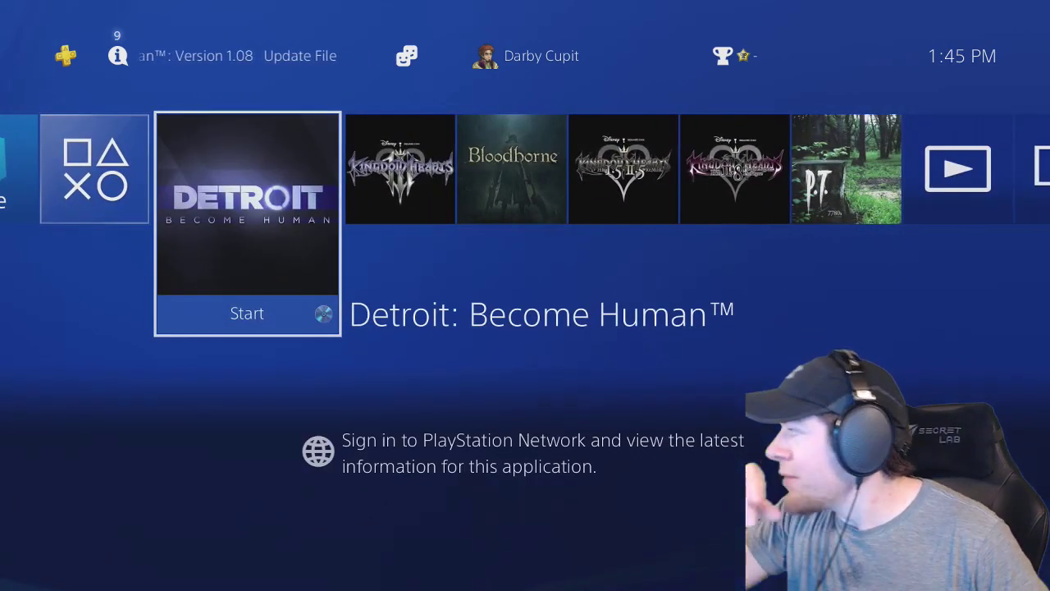